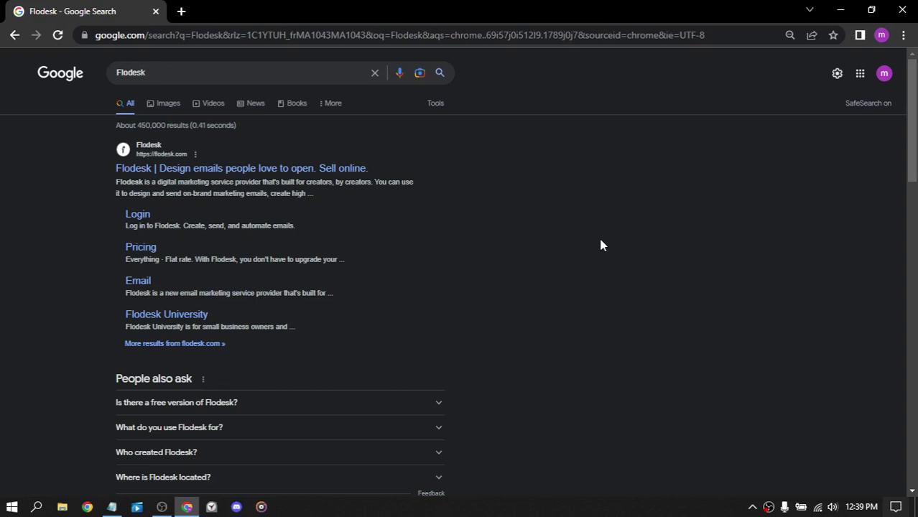
# Step: Open flodesk.com from the search results and browse its homepage
pyautogui.click(190, 171)
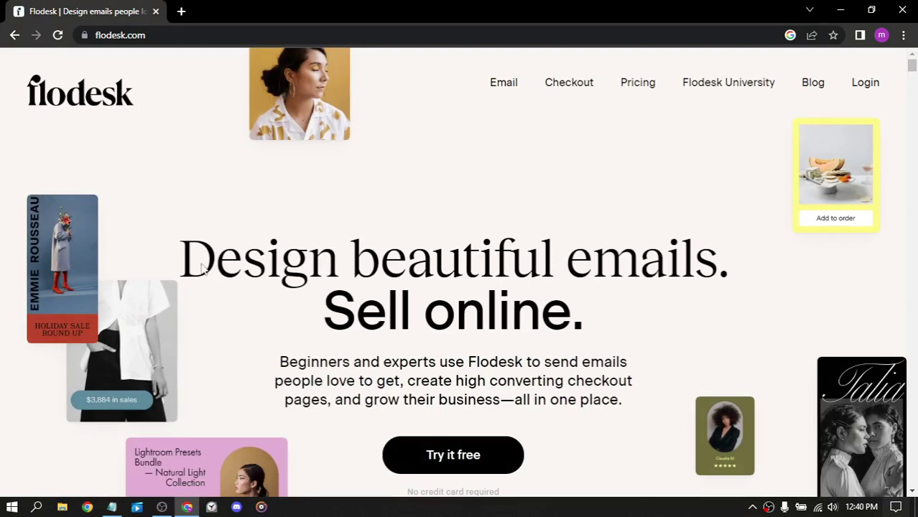
pyautogui.scroll(-7, 481, 176)
pyautogui.scroll(5, 542, 199)
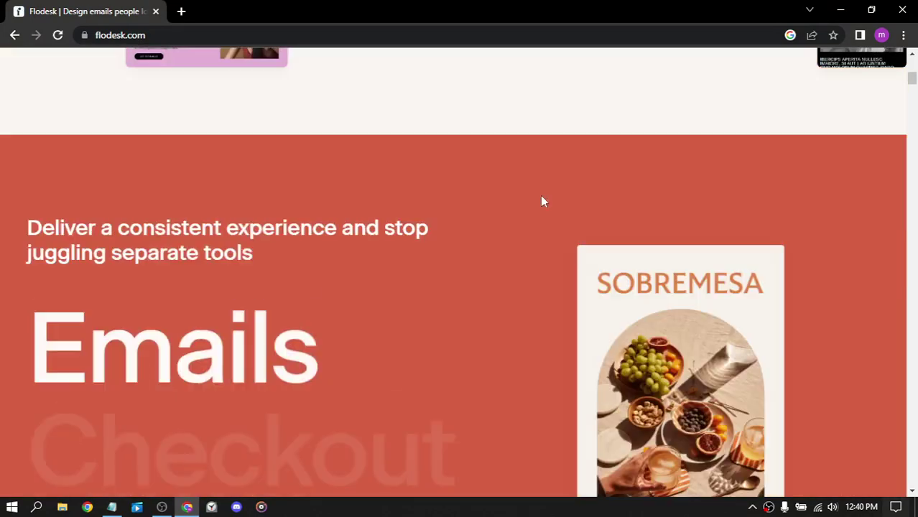
pyautogui.scroll(3, 546, 201)
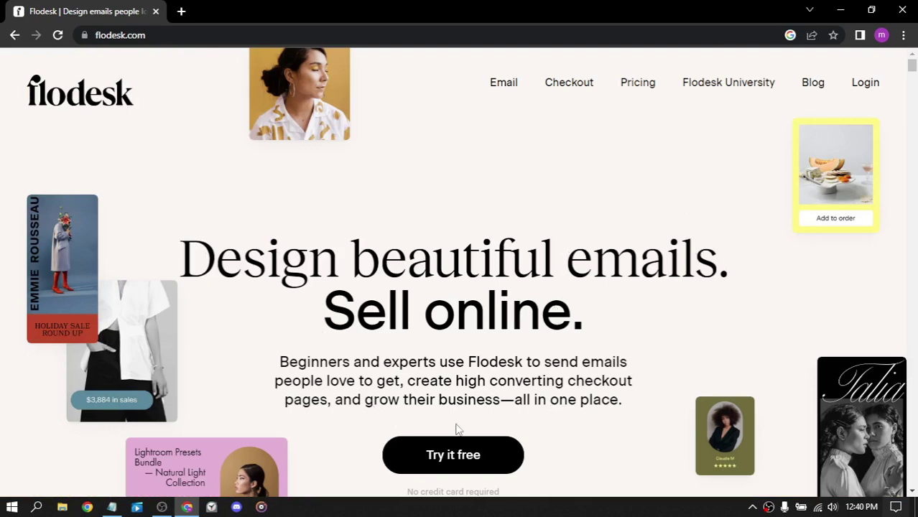
# Step: Start the free trial and enter the account email address and password
pyautogui.click(472, 460)
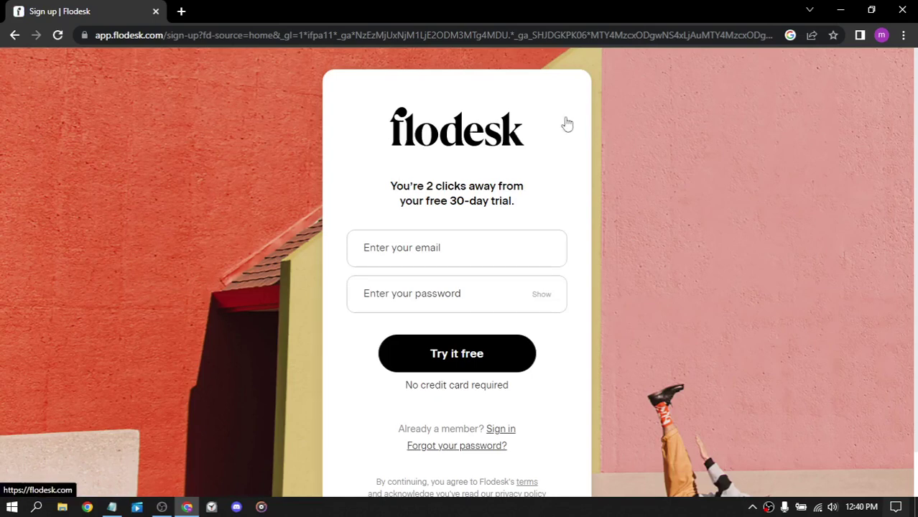
pyautogui.scroll(-1, 565, 123)
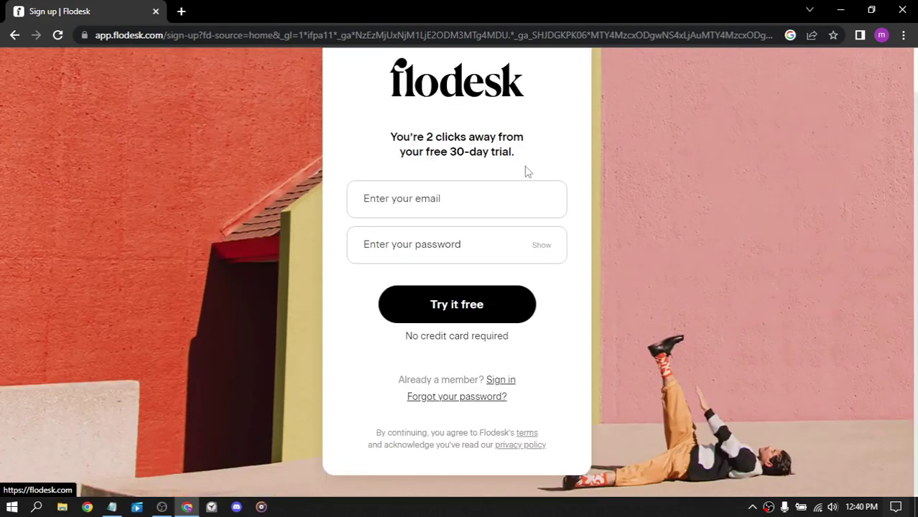
pyautogui.click(430, 199)
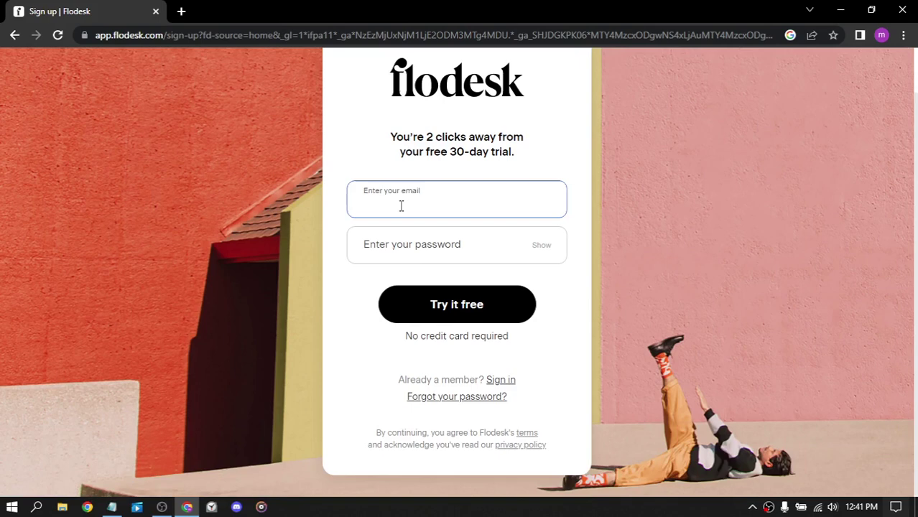
pyautogui.hotkey('ctrl', 'v')
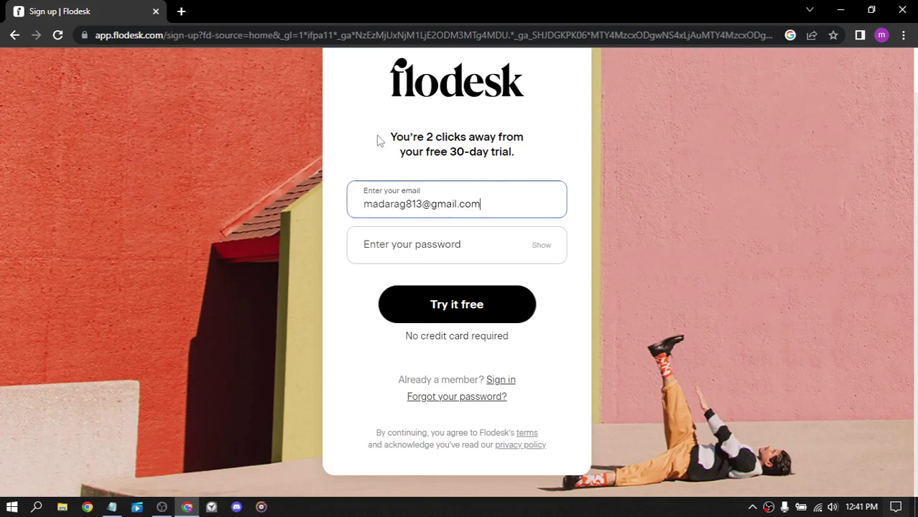
pyautogui.click(420, 244)
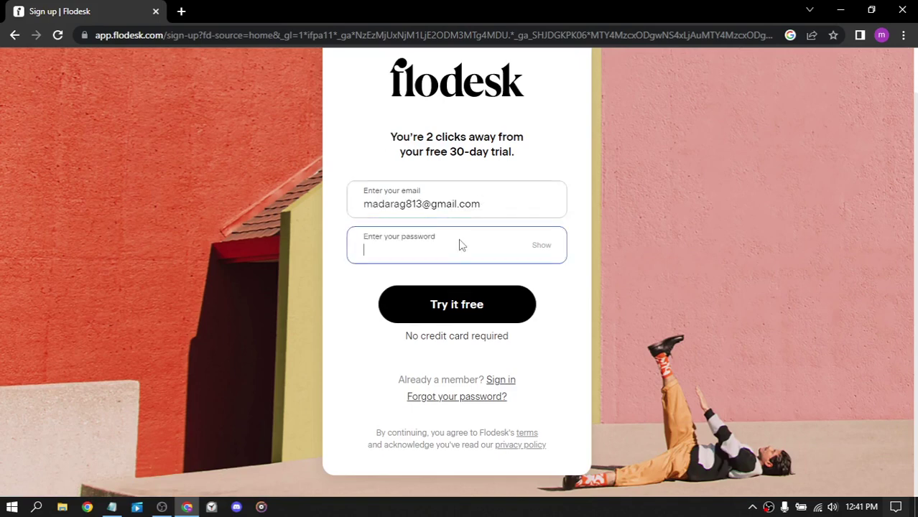
pyautogui.write('••')
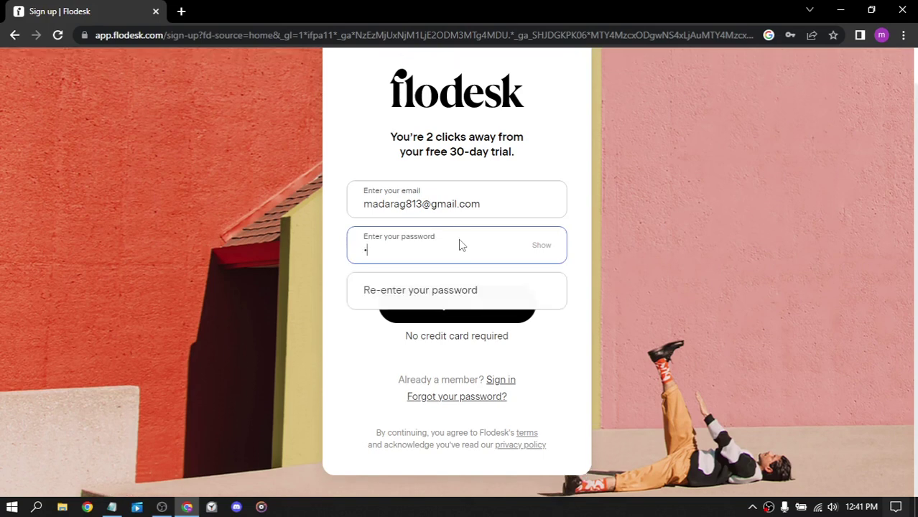
pyautogui.write('••••••')
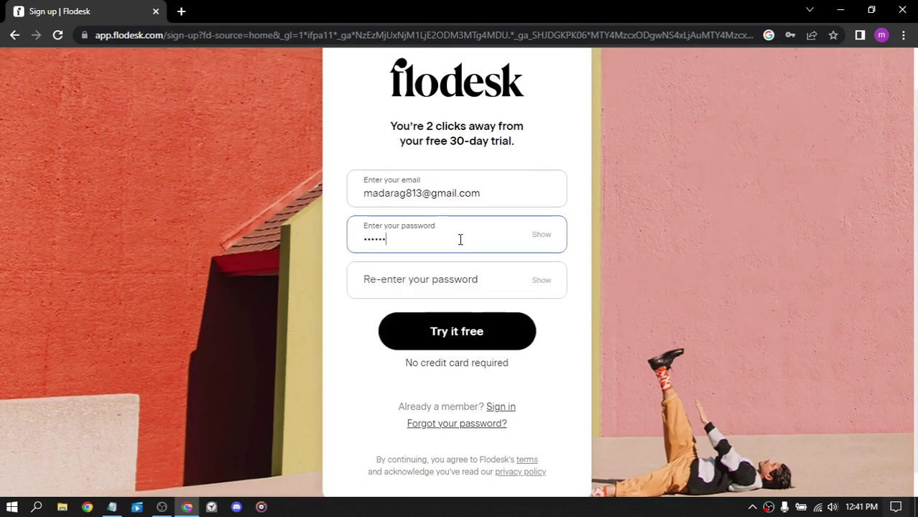
pyautogui.write('•')
pyautogui.click(468, 284)
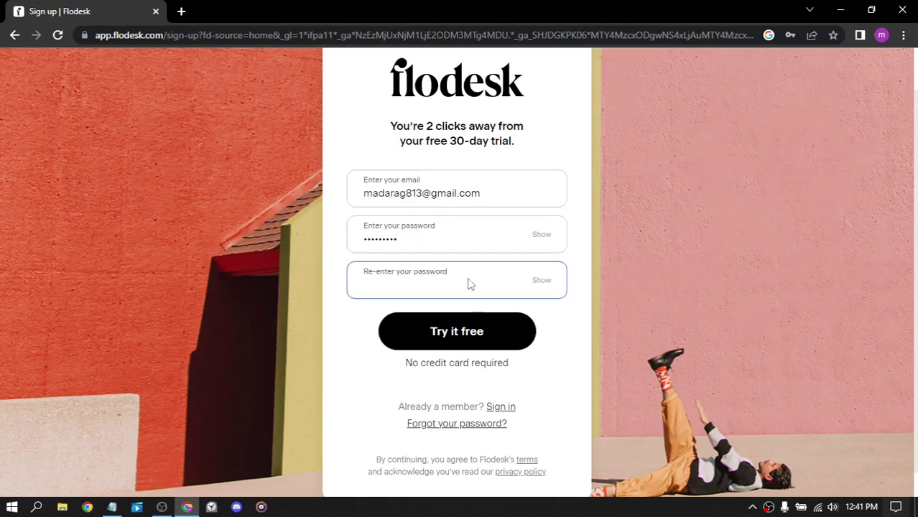
pyautogui.write('•••••••••')
# Step: Submit the sign-up details and dismiss the browser's save-password prompt
pyautogui.click(471, 334)
pyautogui.click(470, 333)
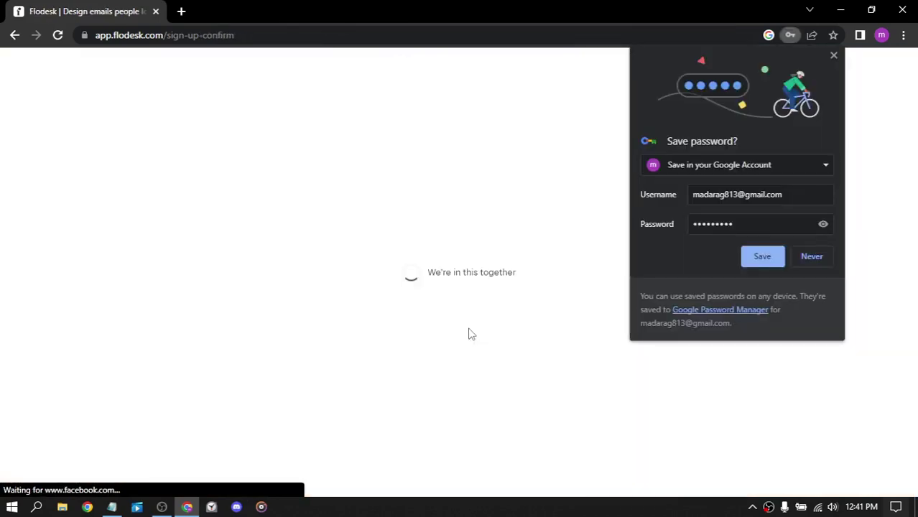
pyautogui.click(623, 292)
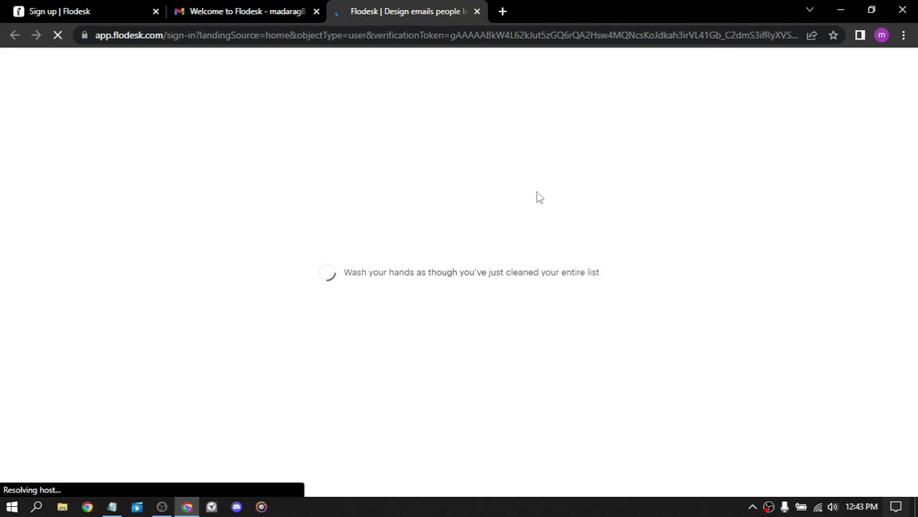
# Step: Log in to Flodesk to reach the Templates page
pyautogui.click(460, 307)
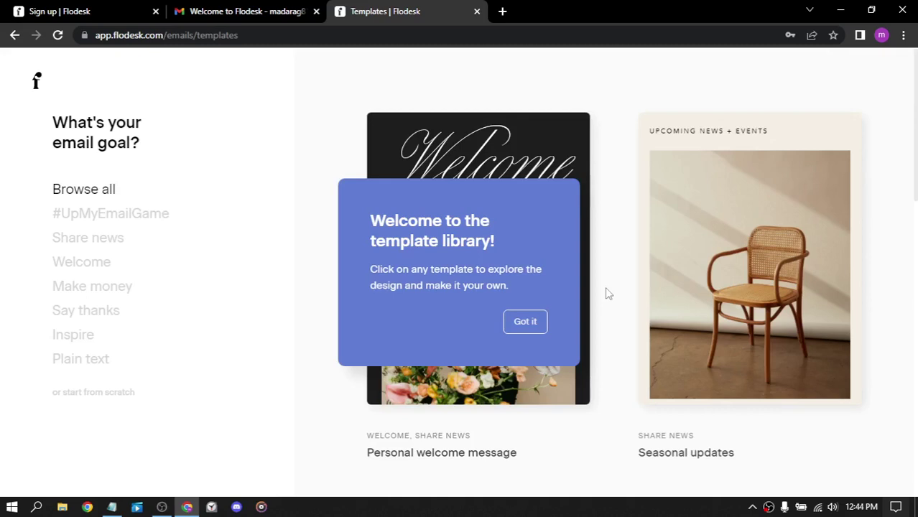
pyautogui.scroll(-5, 605, 293)
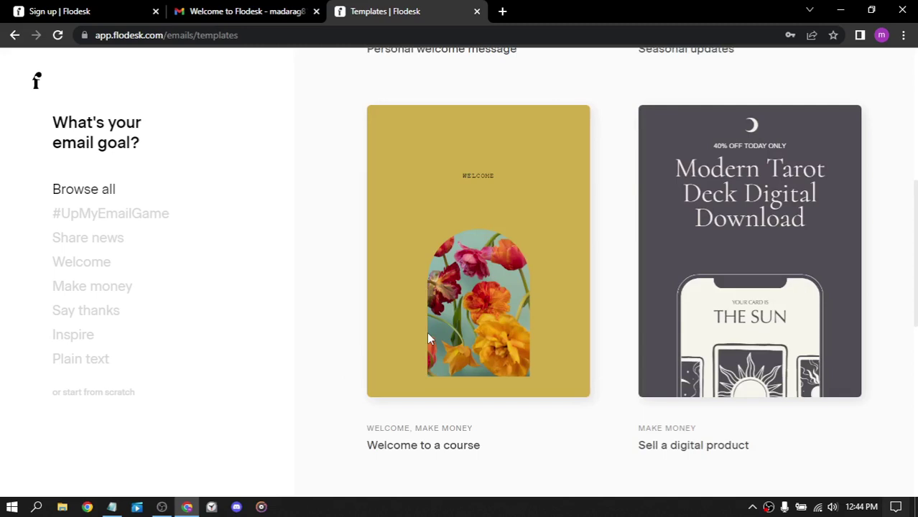
pyautogui.scroll(-5, 633, 178)
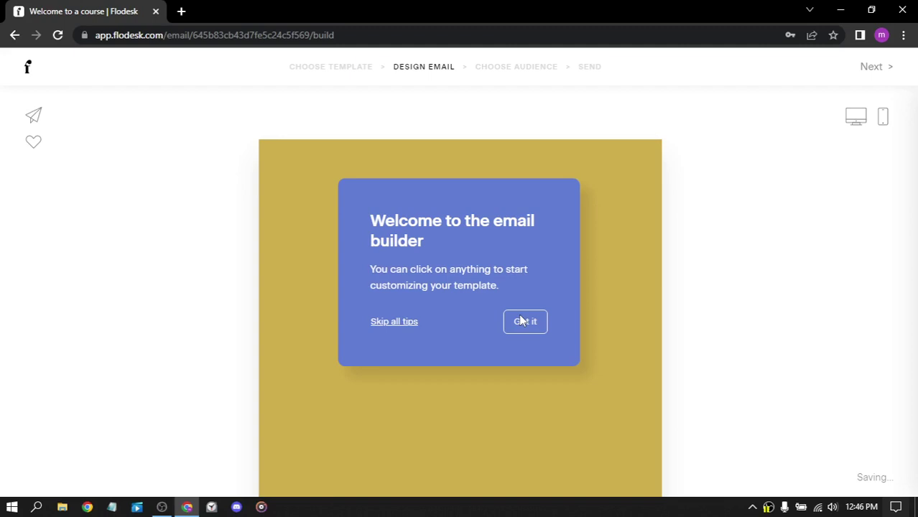
# Step: Dismiss the builder tip and review the 'Welcome to a course' email body
pyautogui.click(525, 321)
pyautogui.scroll(-8, 721, 273)
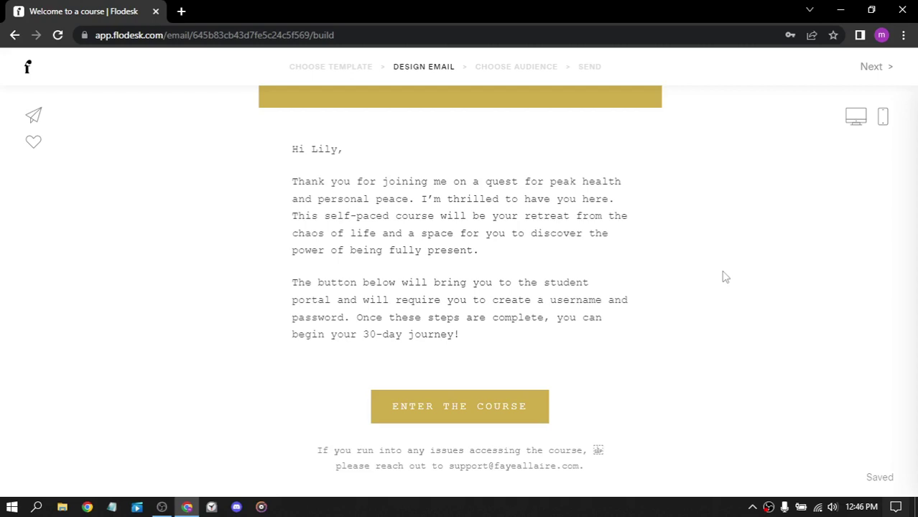
pyautogui.scroll(8, 804, 223)
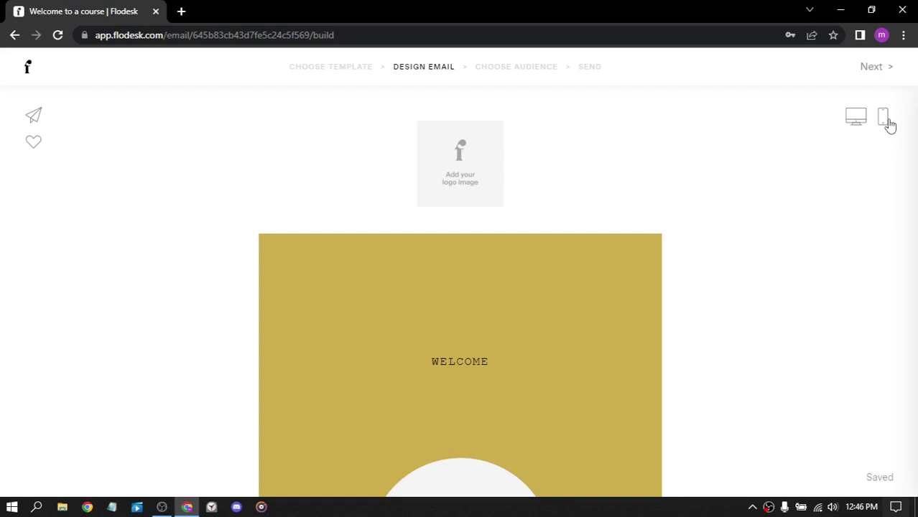
# Step: Bring up the Global style panel by selecting the email's backdrop
pyautogui.click(622, 186)
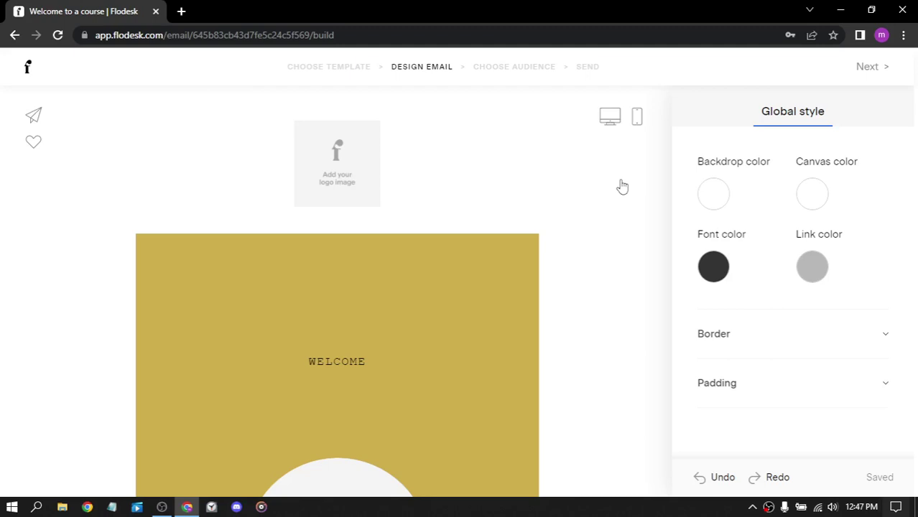
pyautogui.scroll(-2, 622, 186)
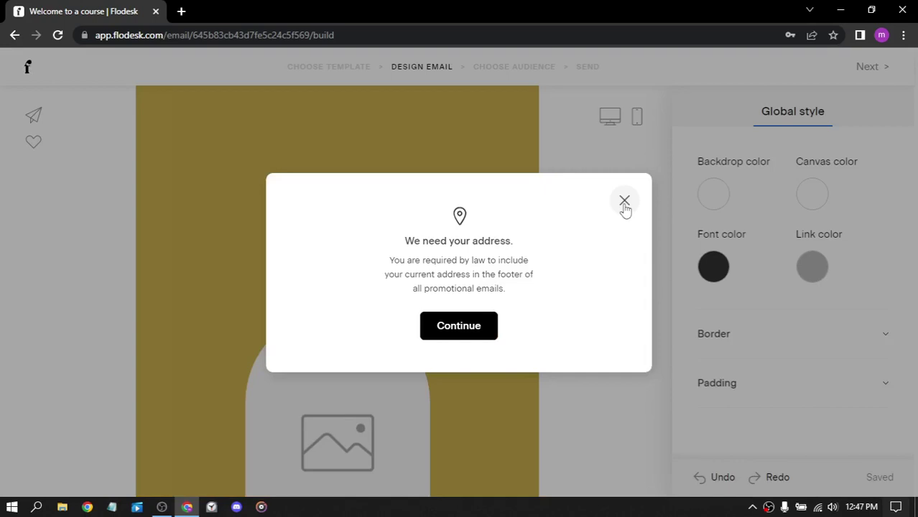
# Step: Close the 'We need your address' notice
pyautogui.click(624, 204)
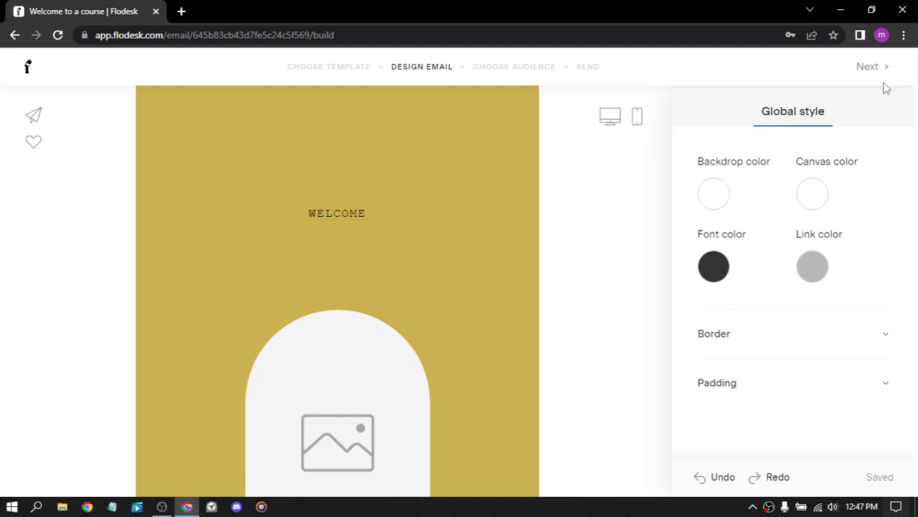
# Step: Save the footer mailing address with country France and continue to Choose Audience
pyautogui.click(871, 66)
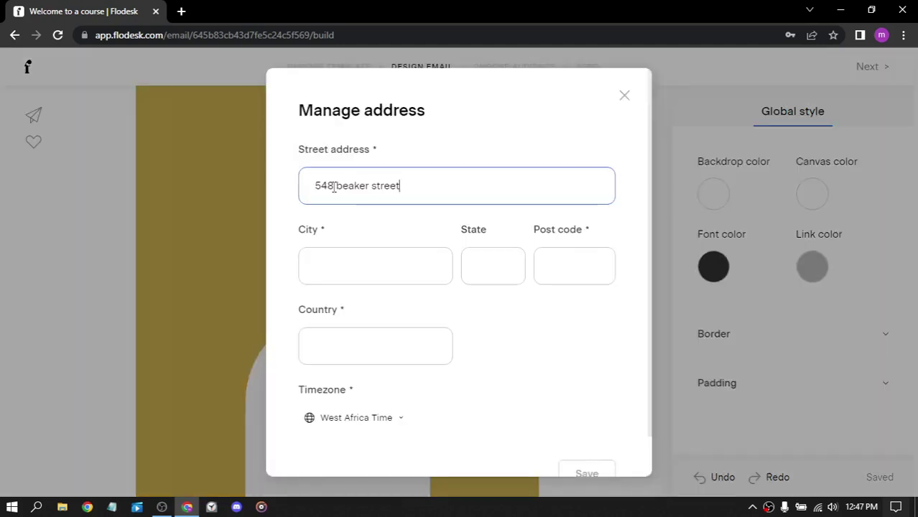
pyautogui.moveTo(335, 185); pyautogui.dragTo(313, 185)
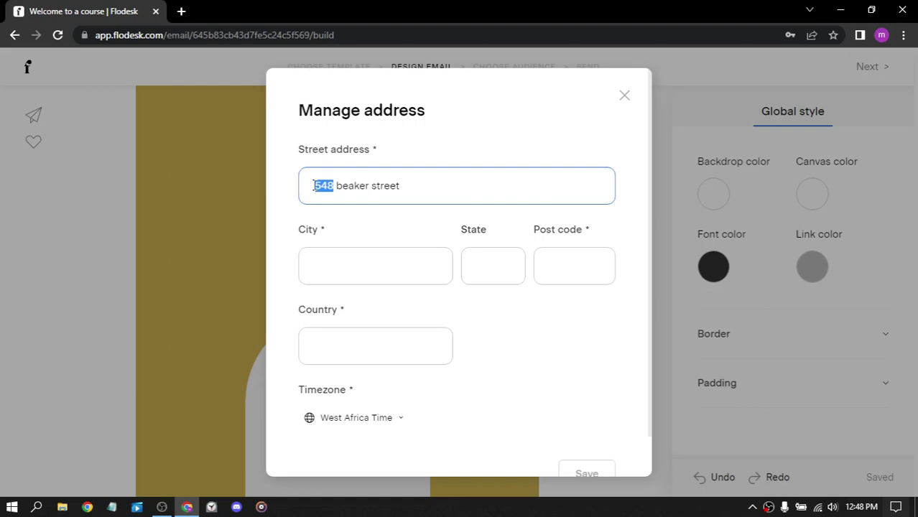
pyautogui.click(365, 351)
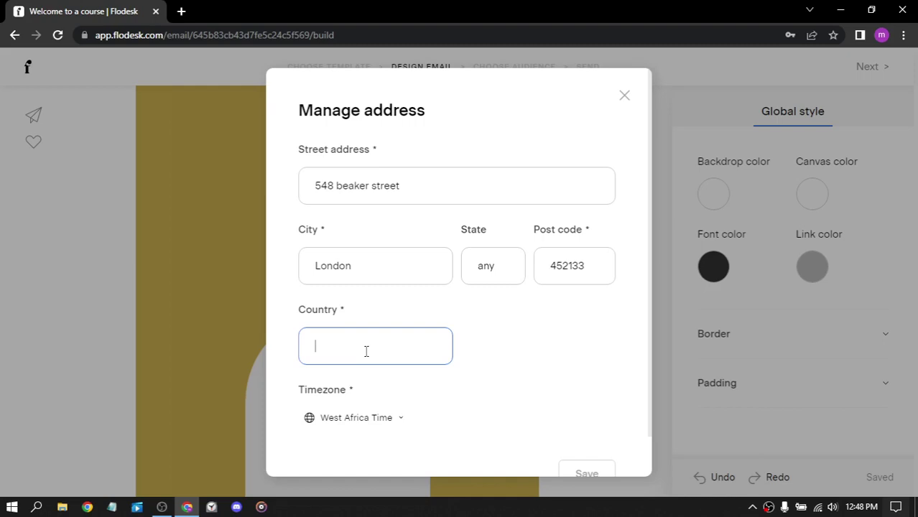
pyautogui.write('France')
pyautogui.press('Return')
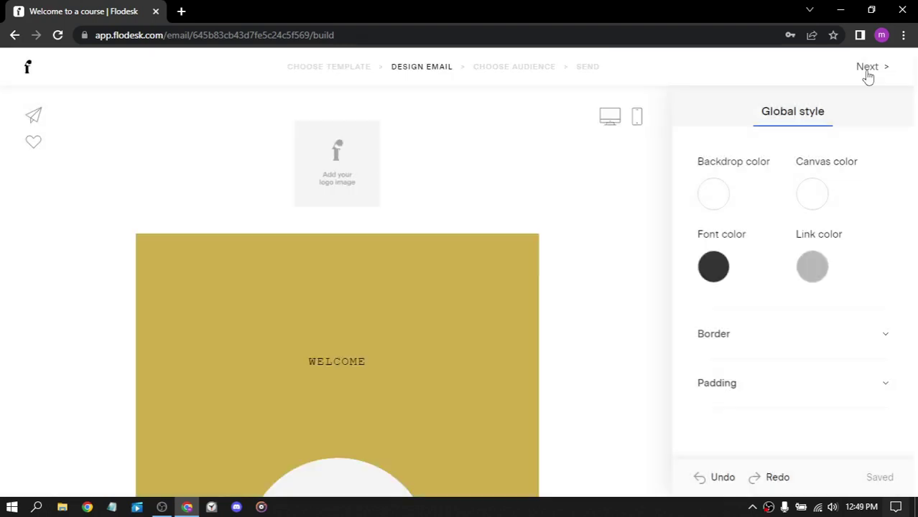
pyautogui.click(867, 71)
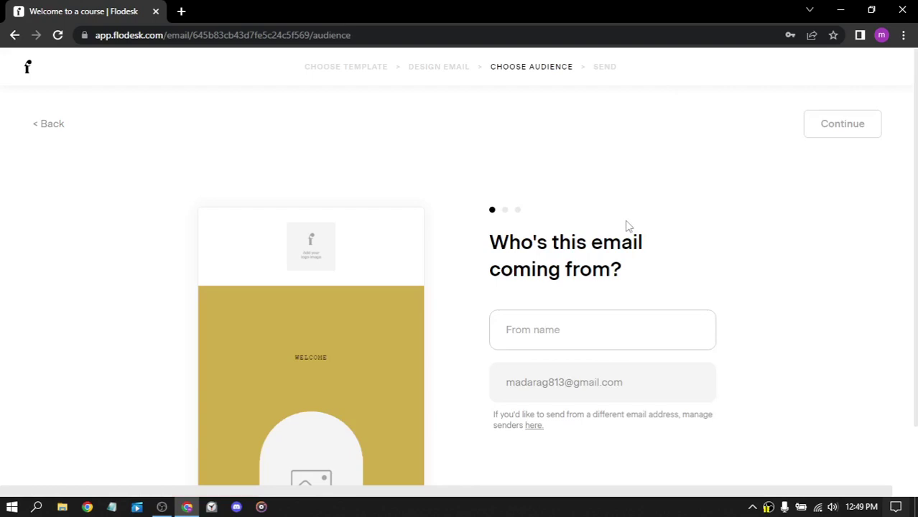
# Step: Enter the sender's display name in the From name field
pyautogui.click(573, 329)
pyautogui.write('Mada')
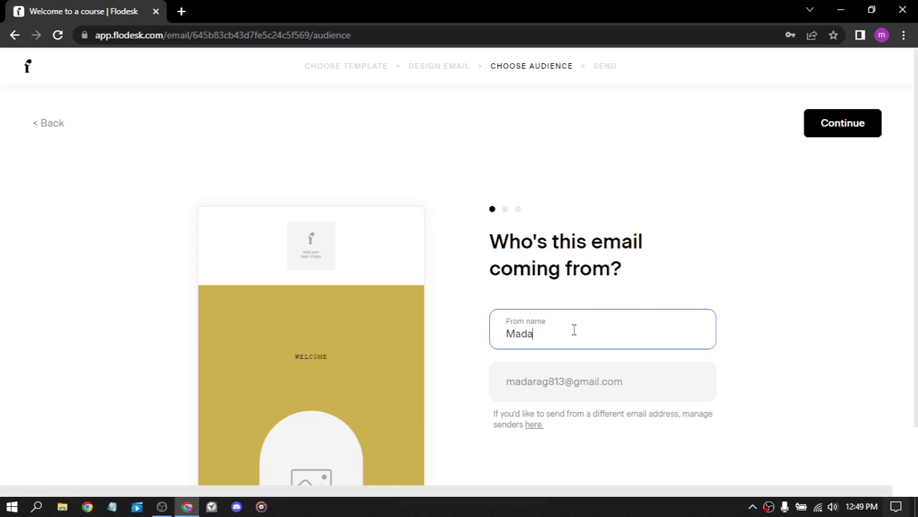
pyautogui.write('ra')
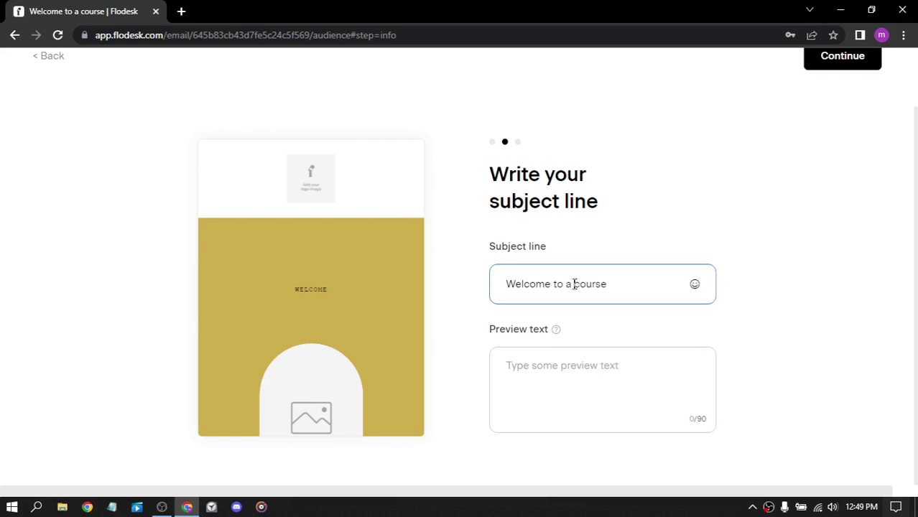
# Step: Set the preview text to 'hi' and continue to recipient selection
pyautogui.click(570, 364)
pyautogui.write('hi')
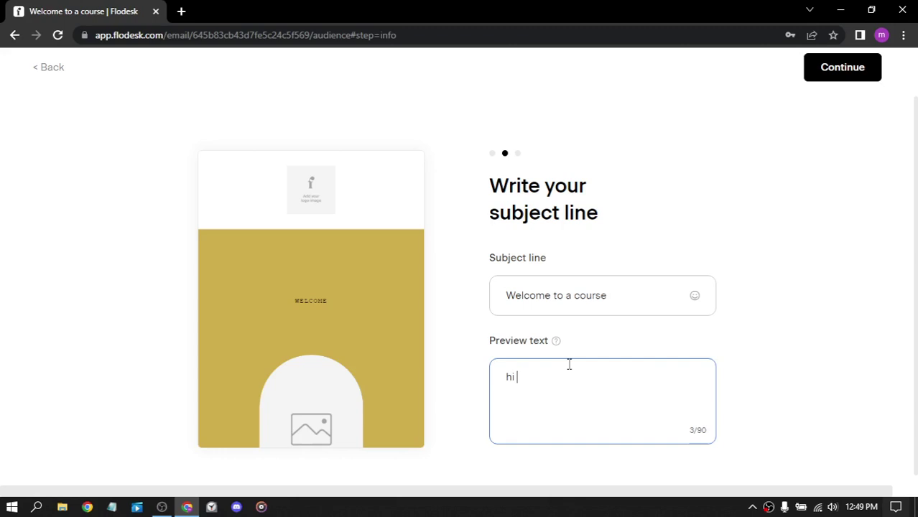
pyautogui.click(842, 69)
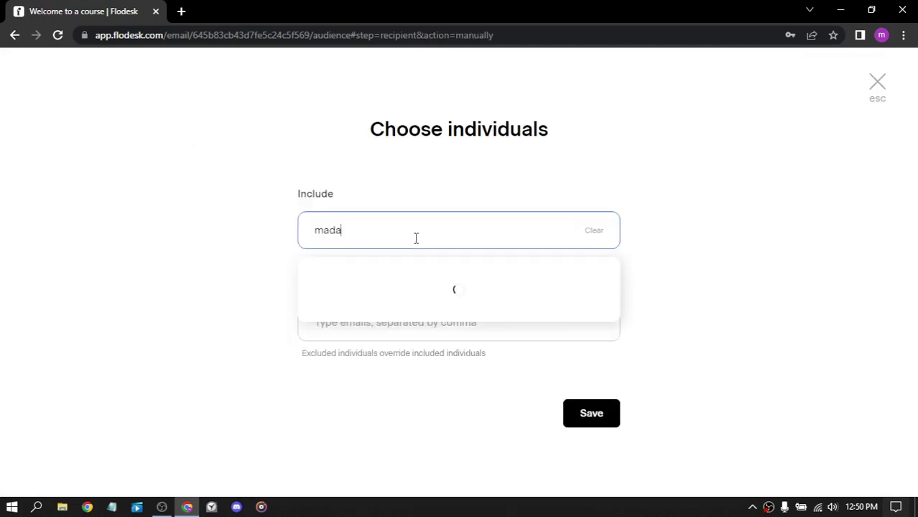
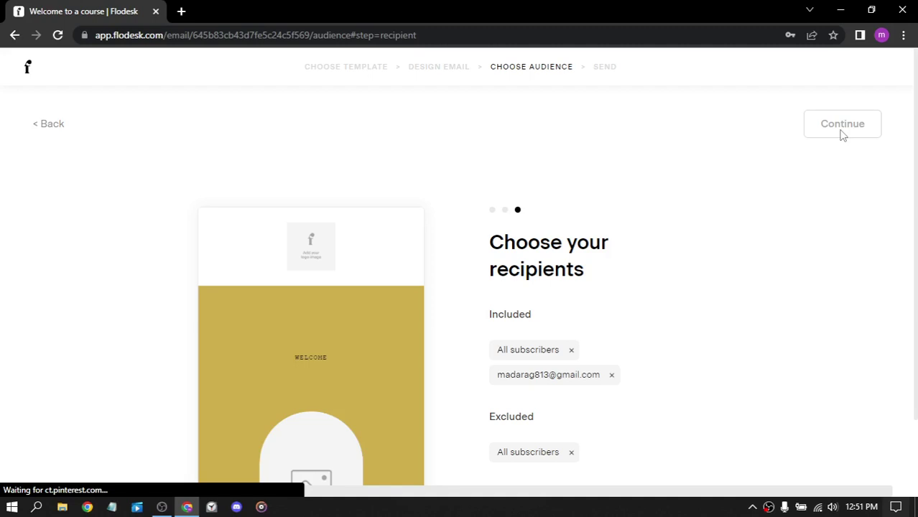
# Step: Search 'ra' to add an individual recipient, then continue past the recipients step
pyautogui.click(843, 126)
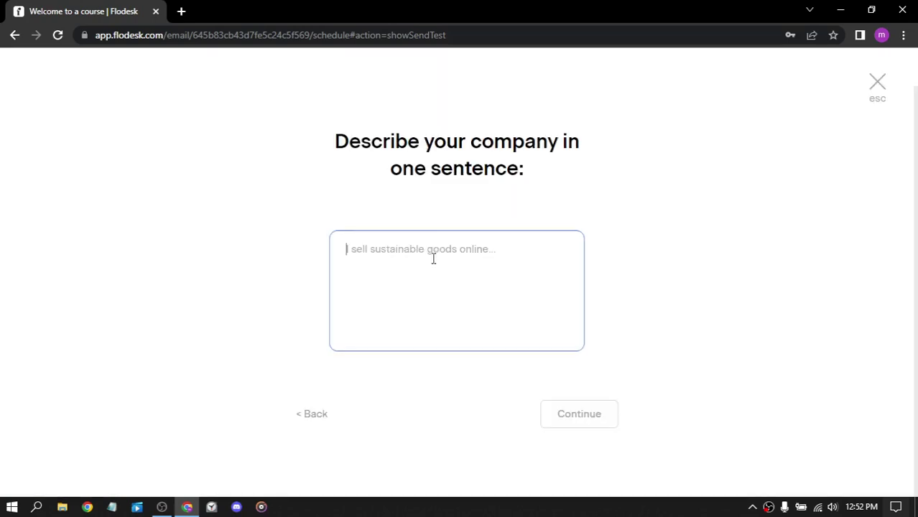
# Step: Answer the company description with 'disa' and choose Manually compiled as the list source
pyautogui.write('dis')
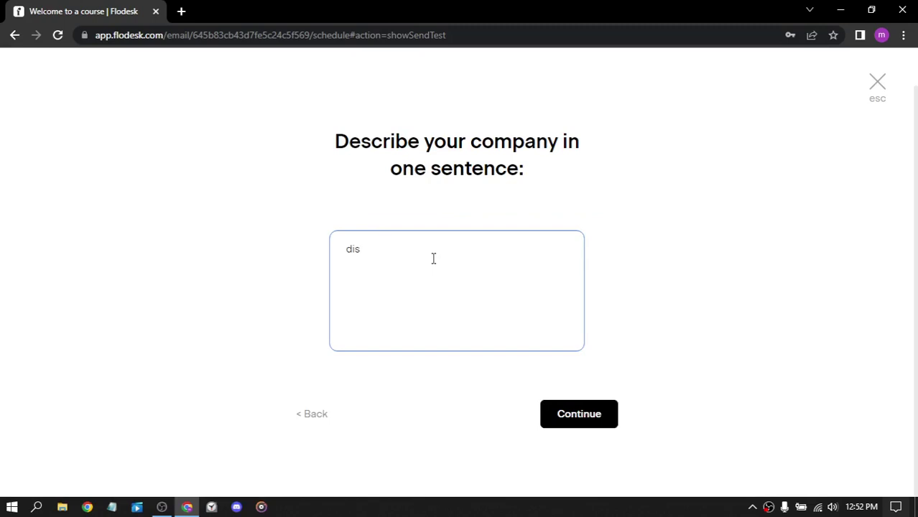
pyautogui.write('a')
pyautogui.click(588, 417)
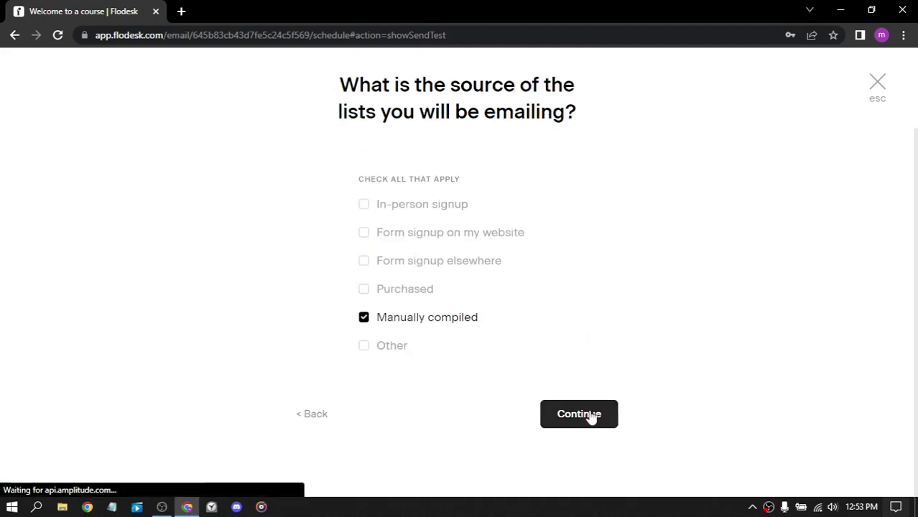
pyautogui.click(588, 415)
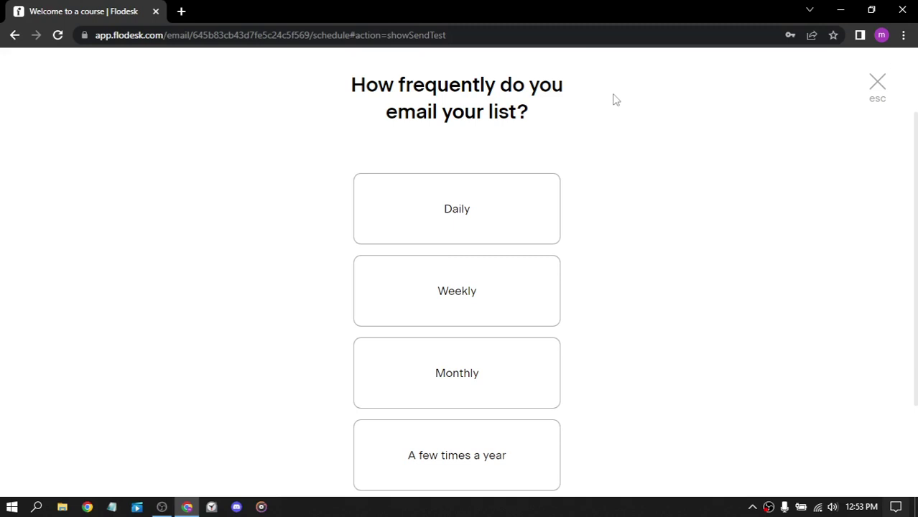
# Step: Dismiss the survey and begin entering a test recipient address in the Recipients field
pyautogui.press('Escape')
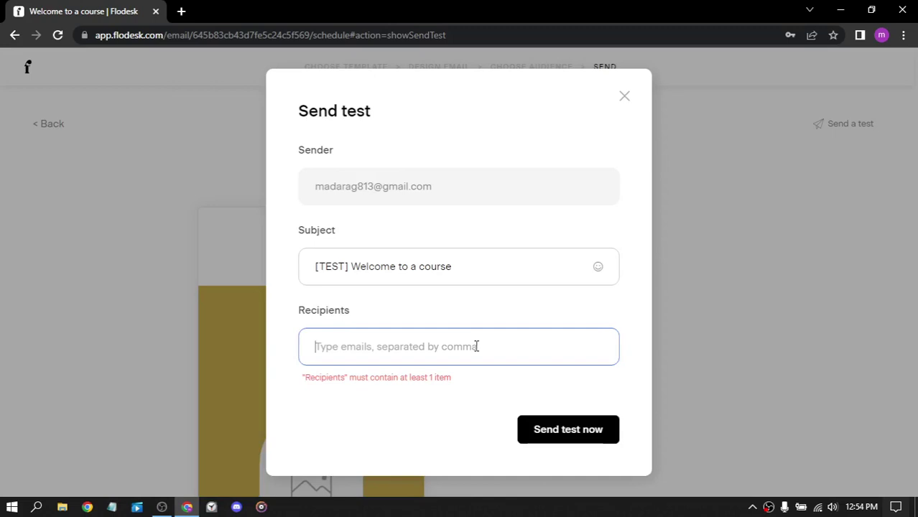
pyautogui.write('<')
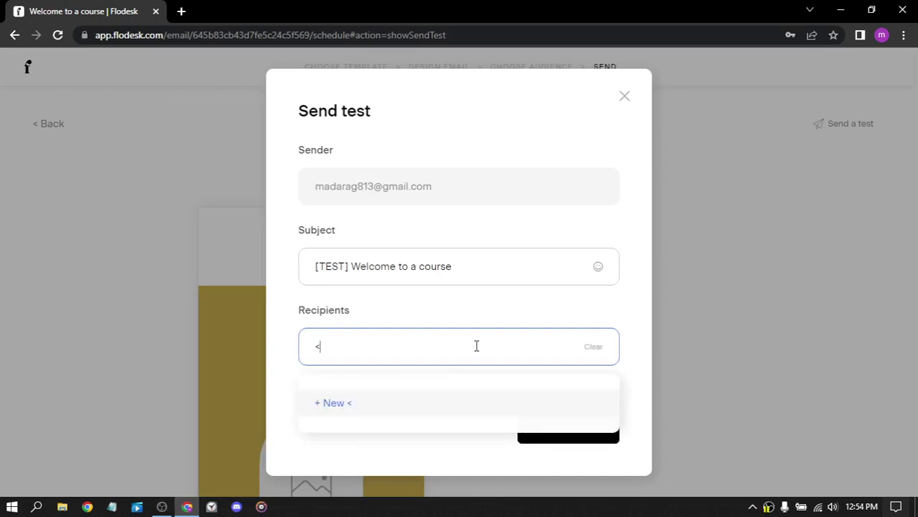